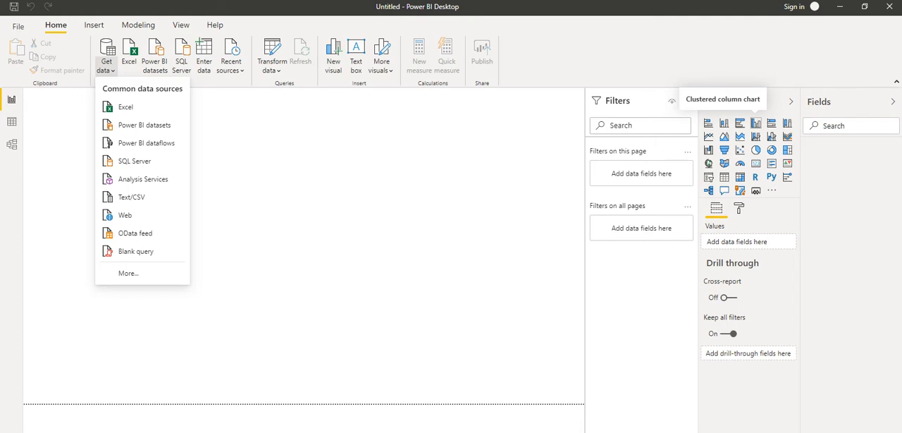
Connect to the Excel workbook Financial Sample.xlsx in the Power BI folder as a data source.
{"action": "left_click", "coordinate": [436, 225]}
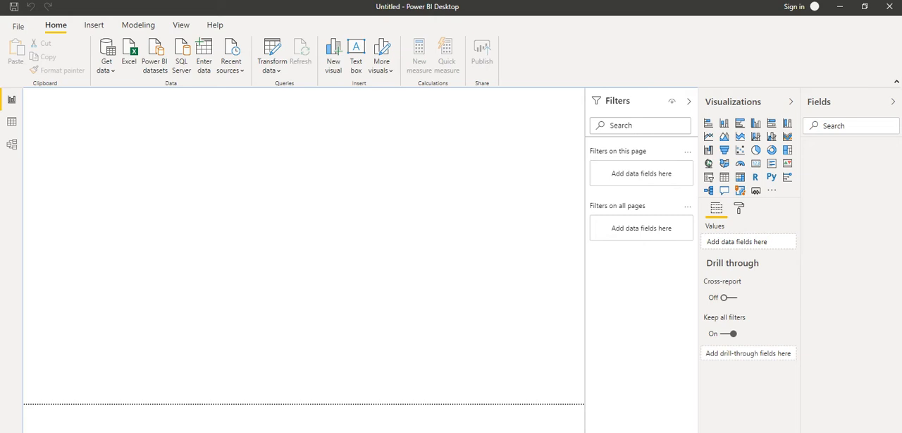
{"action": "left_click", "coordinate": [106, 66]}
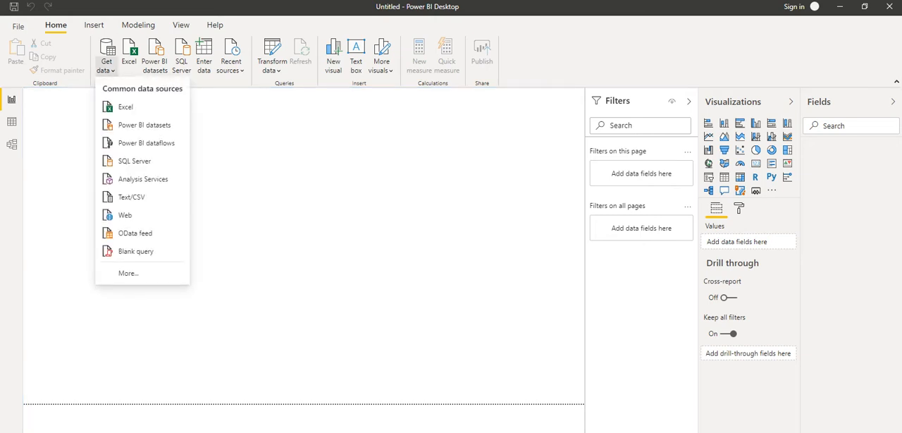
{"action": "left_click", "coordinate": [126, 107]}
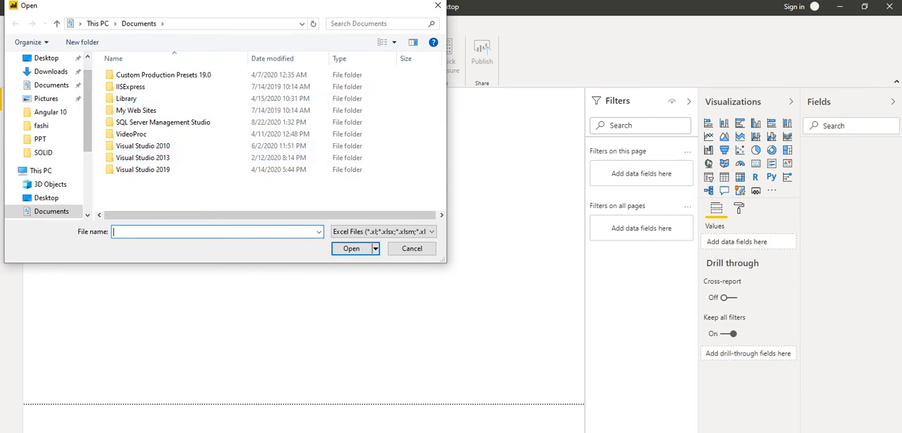
{"action": "scroll", "coordinate": [49, 140], "scroll_direction": "down", "scroll_amount": 3}
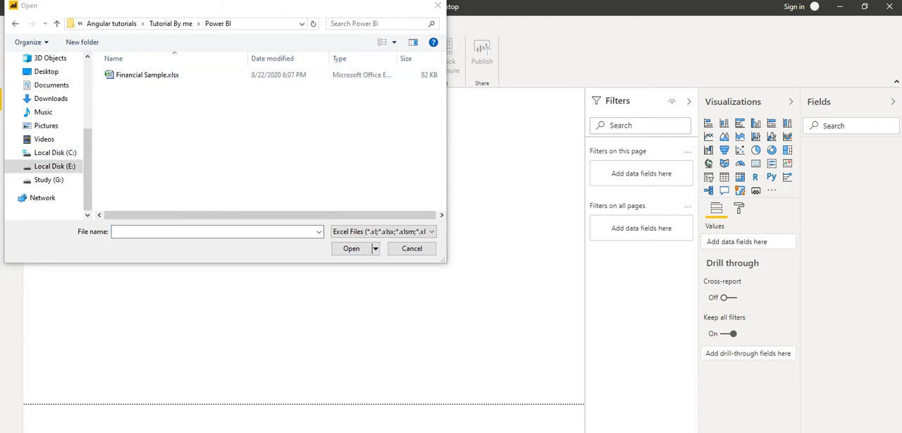
{"action": "left_click", "coordinate": [147, 75]}
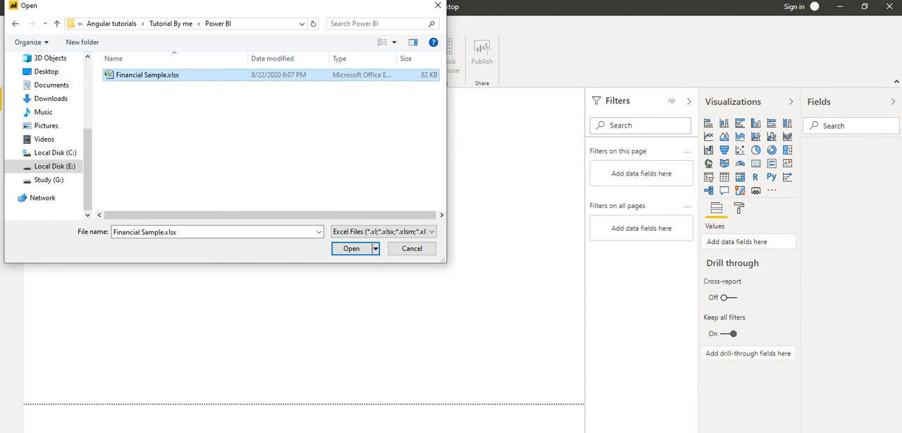
{"action": "key", "text": "Return"}
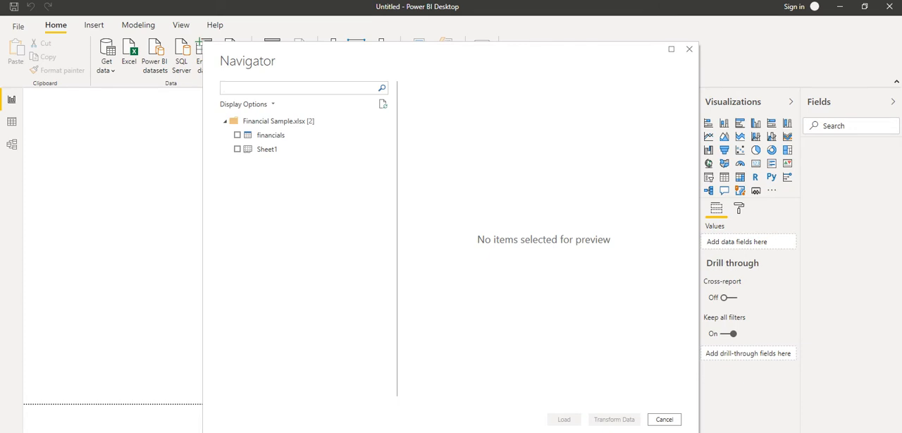
Preview the workbook's financials table and Sheet1, and load only the financials table into the report.
{"action": "left_click_drag", "start_coordinate": [302, 56], "coordinate": [286, 37]}
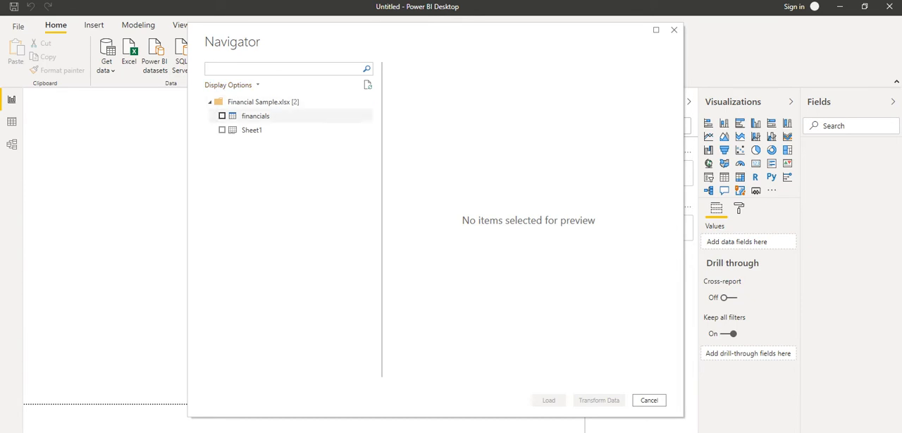
{"action": "left_click", "coordinate": [221, 116]}
{"action": "left_click", "coordinate": [222, 129]}
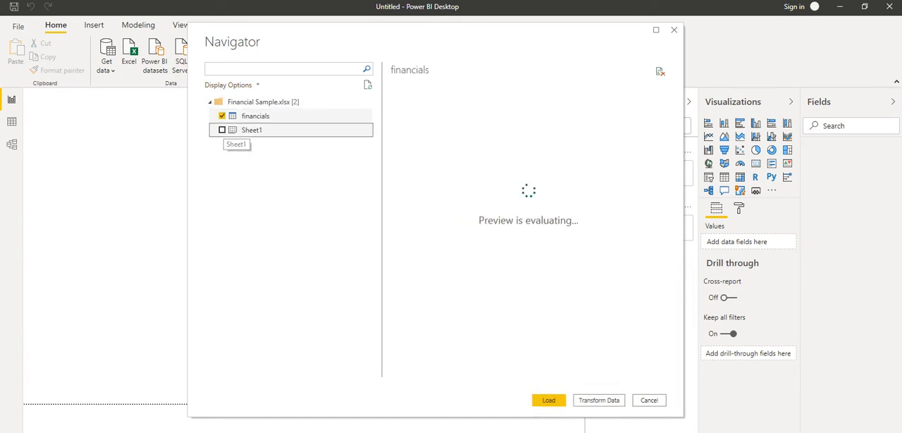
{"action": "left_click", "coordinate": [222, 130]}
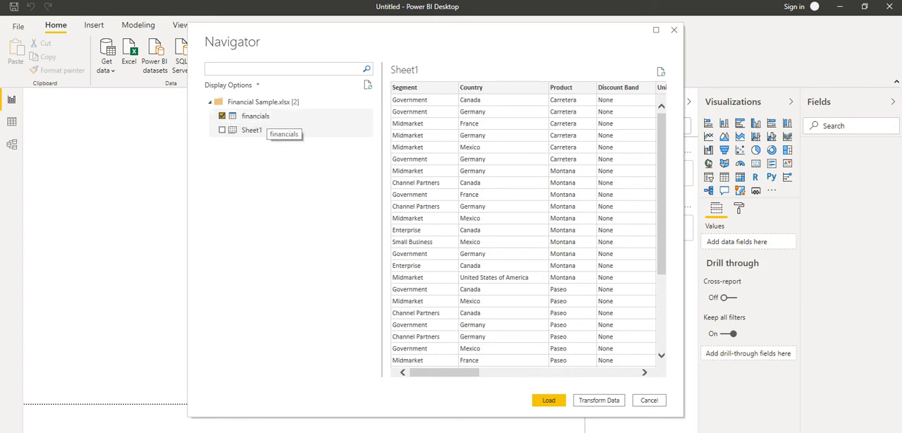
{"action": "left_click_drag", "start_coordinate": [474, 38], "coordinate": [443, 23]}
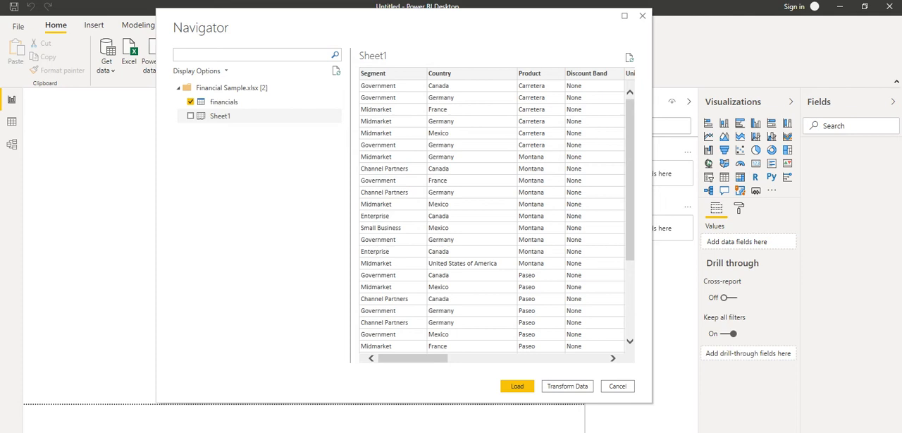
{"action": "left_click", "coordinate": [224, 102]}
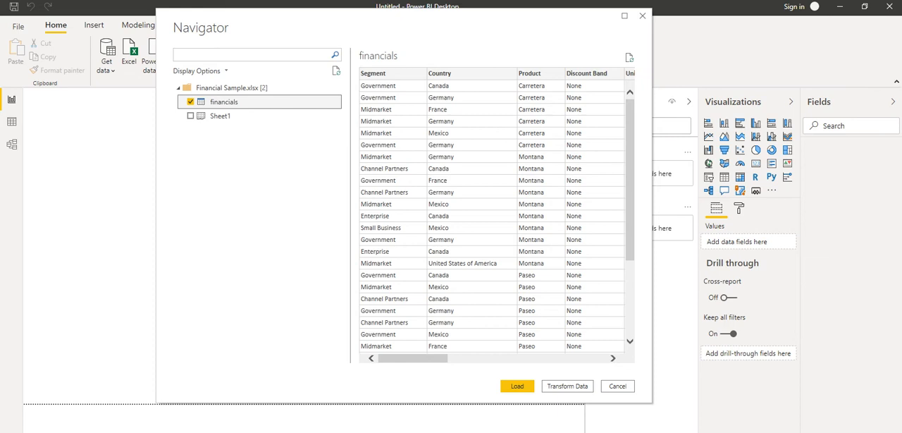
{"action": "left_click", "coordinate": [517, 386]}
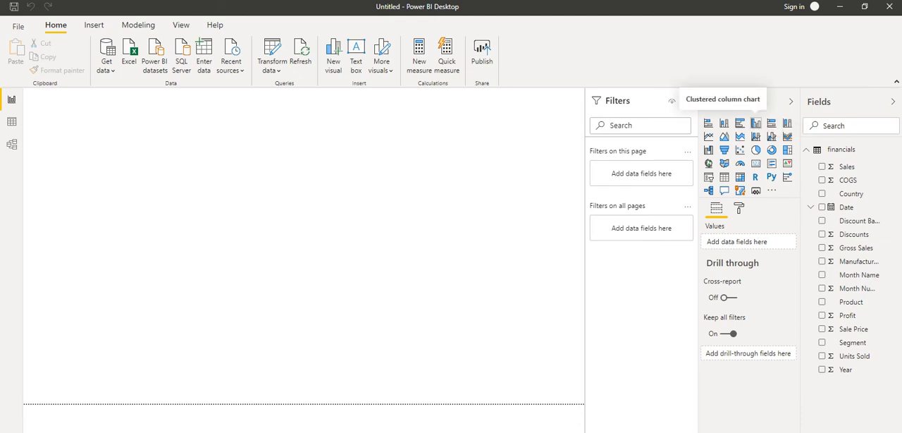
Add a clustered column chart to the report page and enlarge it to span most of the page width.
{"action": "left_click", "coordinate": [755, 123]}
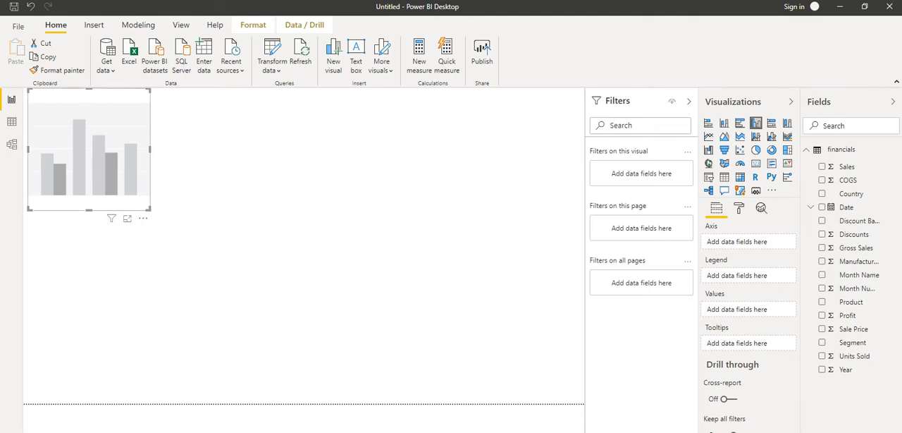
{"action": "left_click_drag", "start_coordinate": [148, 209], "coordinate": [540, 331]}
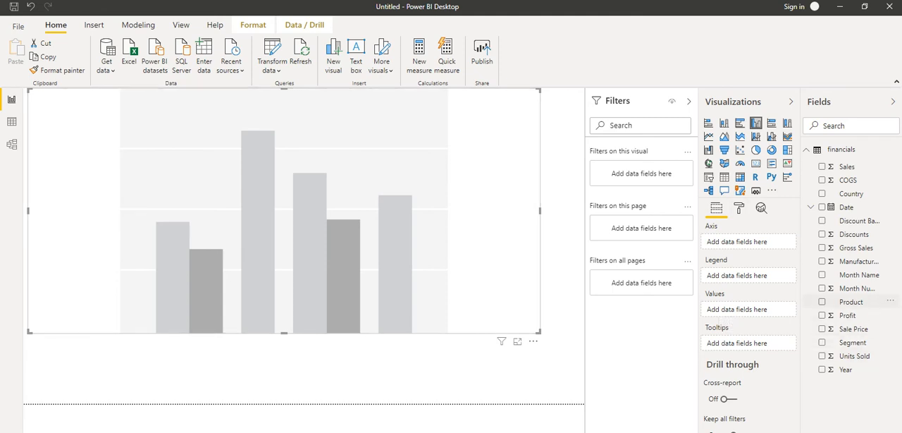
Assign Month Name alone to the chart's axis and Sale Price to its values.
{"action": "left_click_drag", "start_coordinate": [855, 288], "coordinate": [752, 243]}
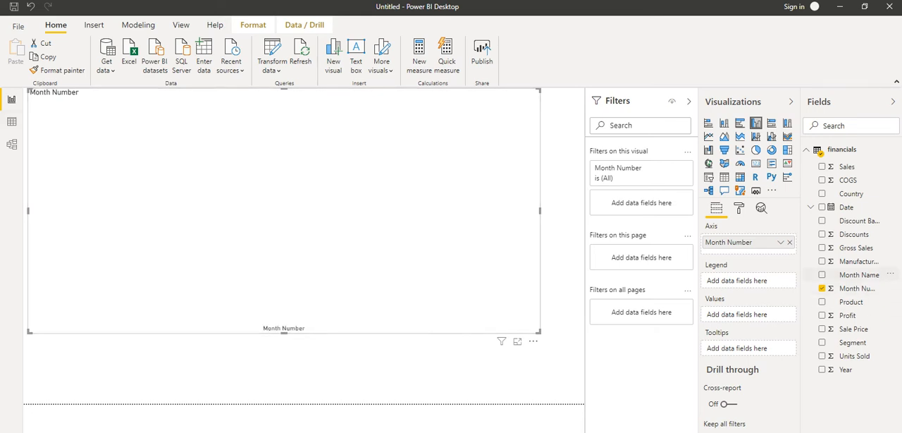
{"action": "left_click_drag", "start_coordinate": [859, 274], "coordinate": [746, 248]}
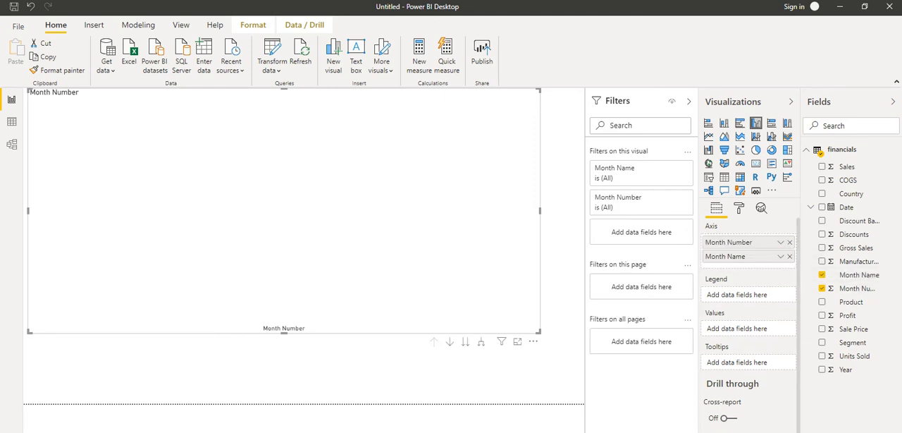
{"action": "left_click", "coordinate": [788, 242]}
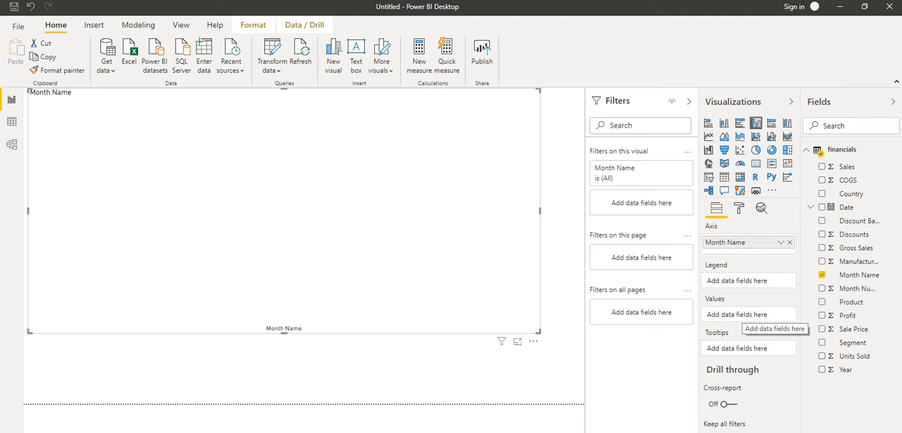
{"action": "left_click_drag", "start_coordinate": [853, 328], "coordinate": [747, 314]}
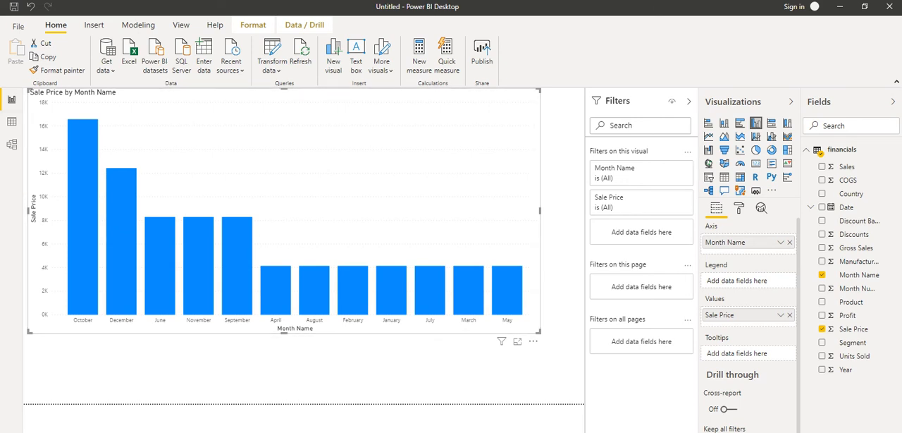
Set the text size of the chart's X axis labels to 17 pt.
{"action": "left_click", "coordinate": [738, 208]}
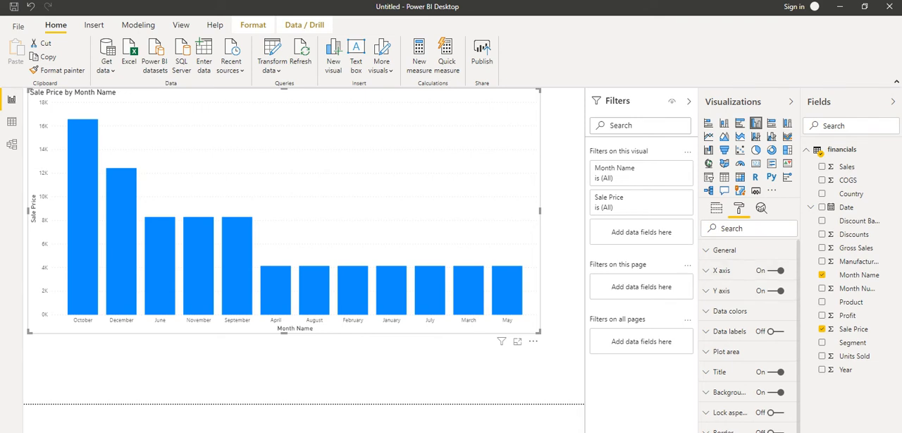
{"action": "left_click", "coordinate": [706, 270]}
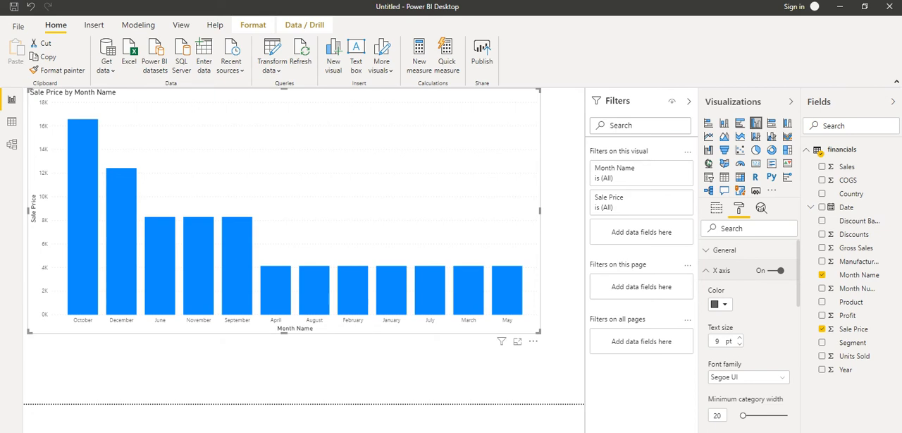
{"action": "left_click", "coordinate": [739, 336]}
{"action": "left_click", "coordinate": [739, 337]}
{"action": "left_click", "coordinate": [739, 337]}
{"action": "left_click", "coordinate": [739, 337]}
{"action": "left_click", "coordinate": [739, 336]}
{"action": "left_click", "coordinate": [739, 336]}
{"action": "left_click", "coordinate": [739, 344]}
{"action": "left_click", "coordinate": [738, 344]}
{"action": "left_click", "coordinate": [739, 344]}
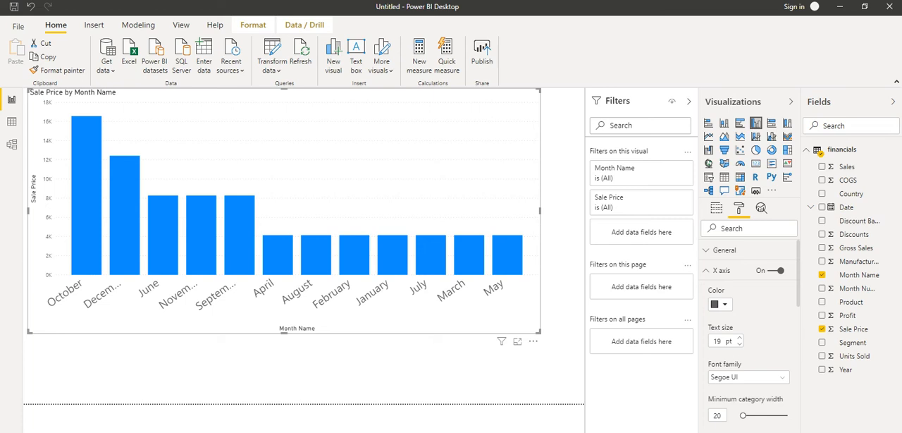
{"action": "left_click", "coordinate": [739, 343]}
{"action": "left_click", "coordinate": [739, 344]}
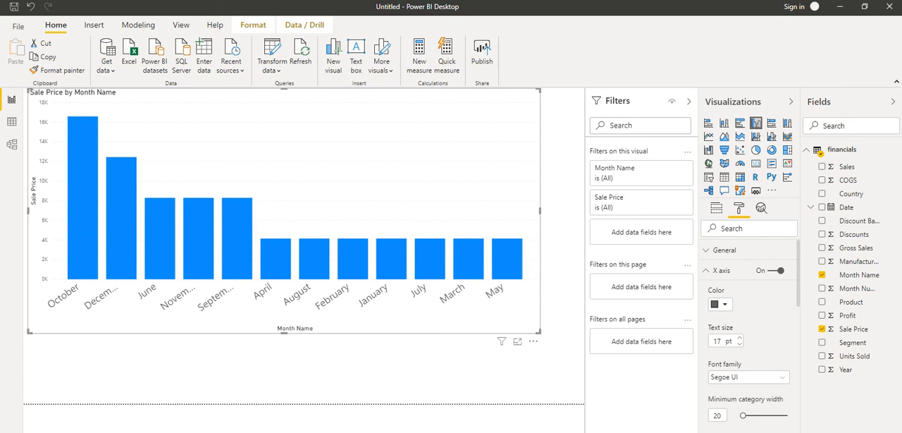
Change the X axis label color to the orange theme color.
{"action": "left_click", "coordinate": [719, 304]}
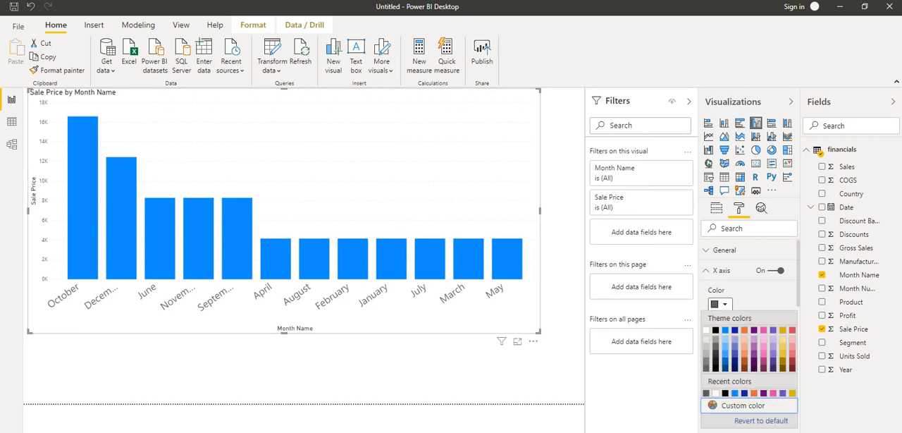
{"action": "left_click", "coordinate": [744, 330]}
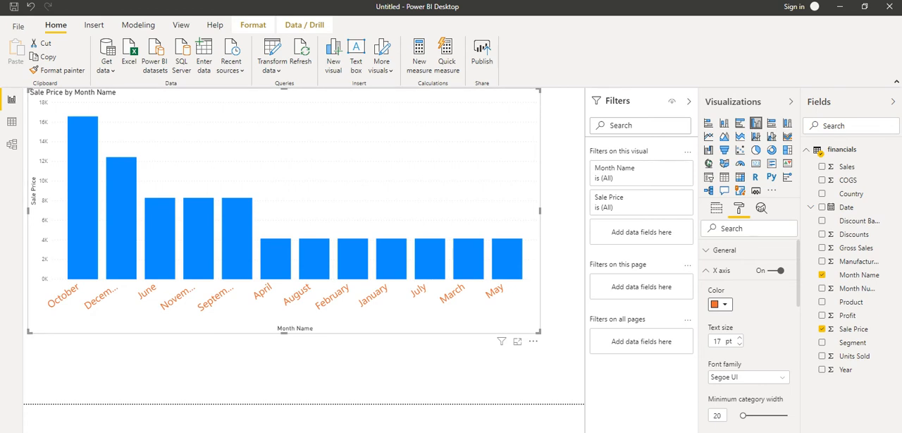
{"action": "left_click", "coordinate": [707, 270]}
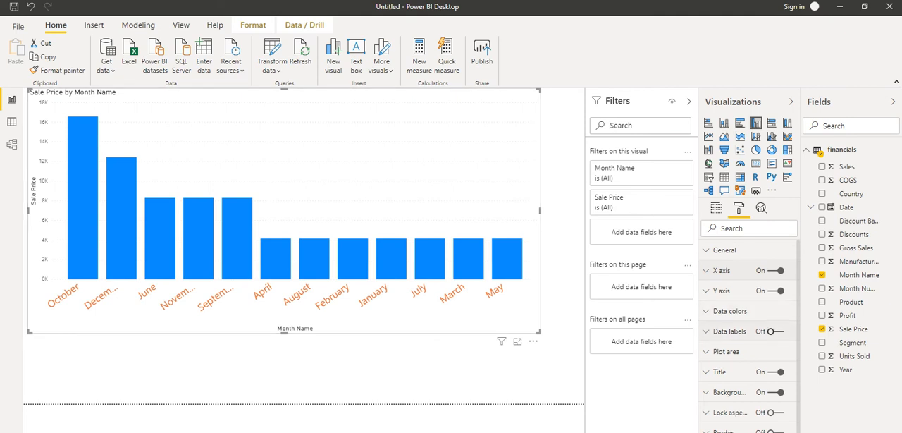
Turn on data labels for the column chart and deselect the chart.
{"action": "left_click", "coordinate": [775, 331]}
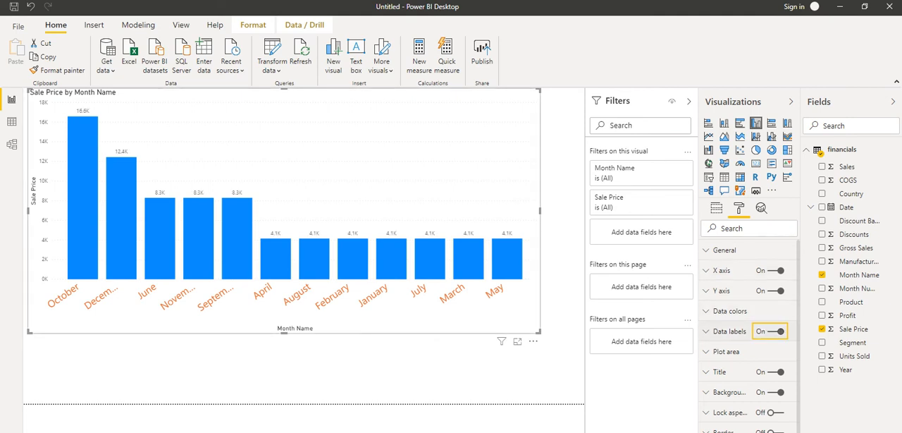
{"action": "left_click", "coordinate": [774, 330]}
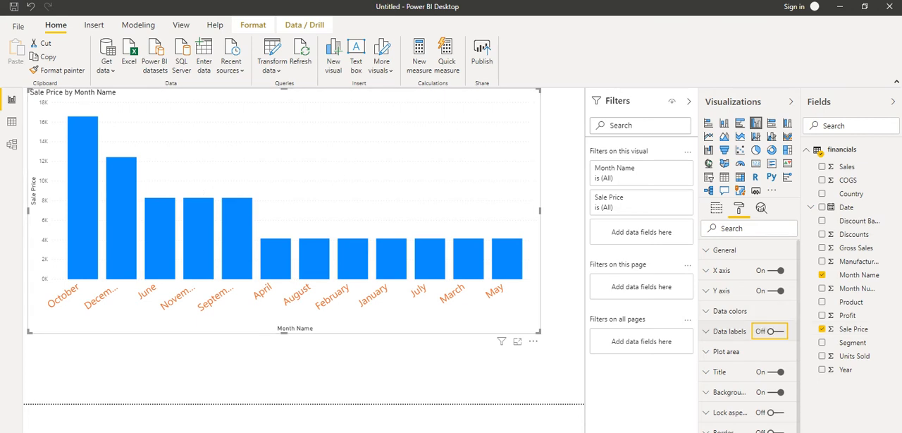
{"action": "left_click", "coordinate": [770, 331]}
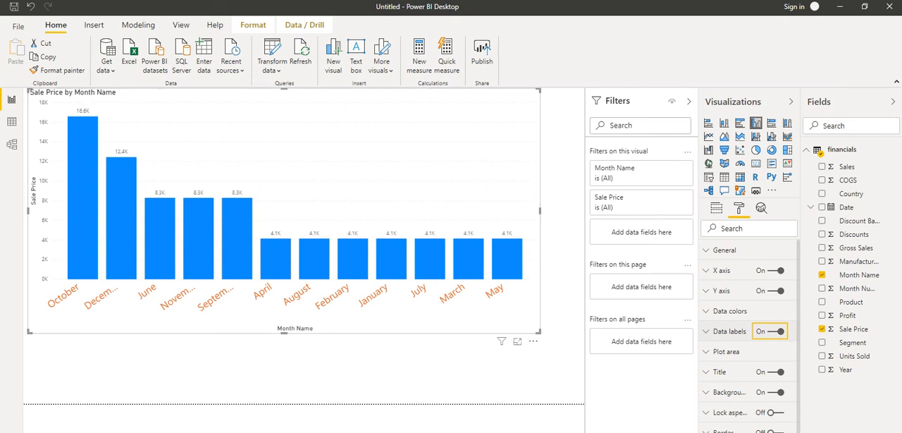
{"action": "left_click", "coordinate": [450, 374]}
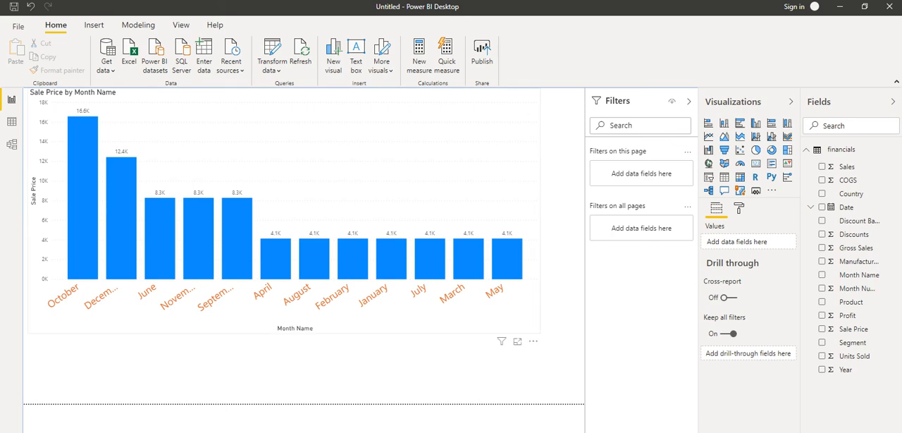
Show the column chart in focus mode and view the options of its Month Name axis field.
{"action": "left_click", "coordinate": [517, 341]}
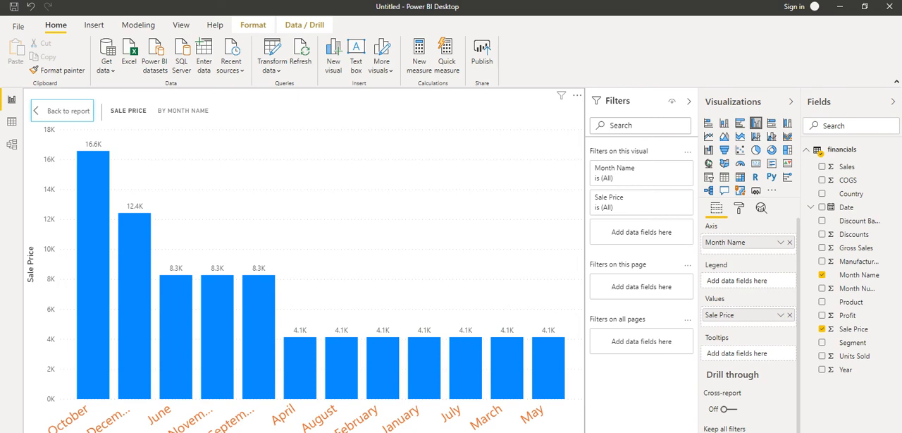
{"action": "left_click", "coordinate": [780, 242]}
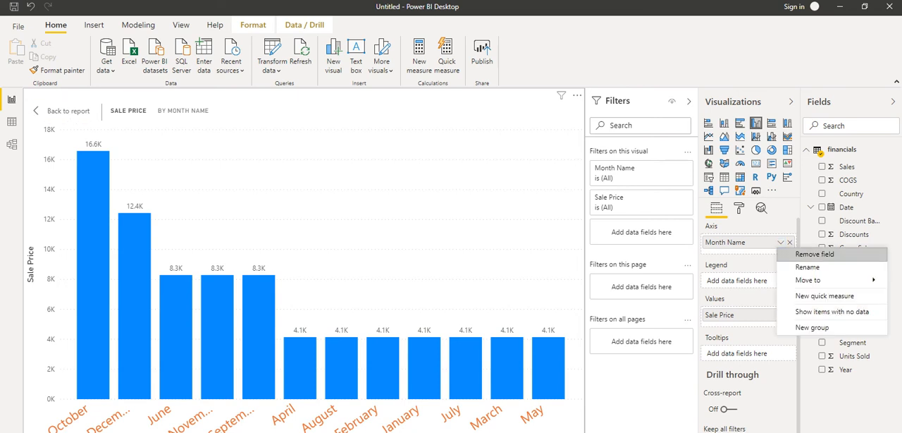
{"action": "left_click", "coordinate": [780, 241]}
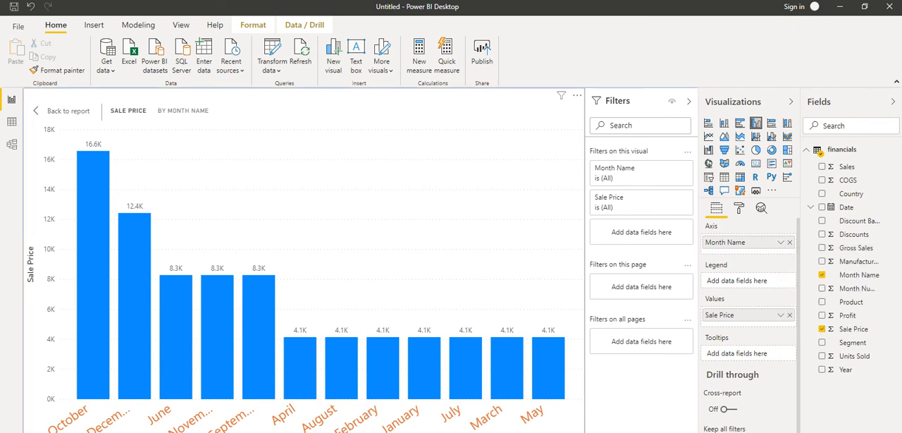
{"action": "left_click", "coordinate": [780, 242]}
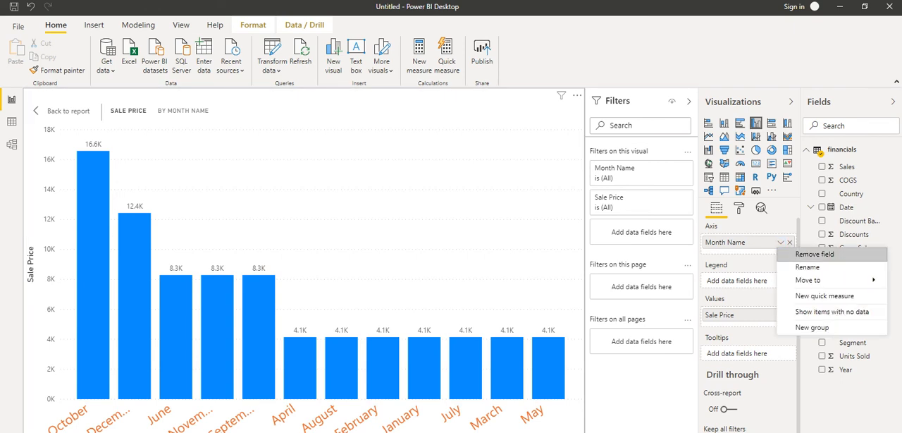
{"action": "left_click", "coordinate": [780, 242]}
{"action": "left_click", "coordinate": [780, 241]}
Collapse the Y axis settings in the column chart's formatting options and return from focus mode to the report.
{"action": "left_click", "coordinate": [62, 110]}
{"action": "left_click", "coordinate": [62, 110]}
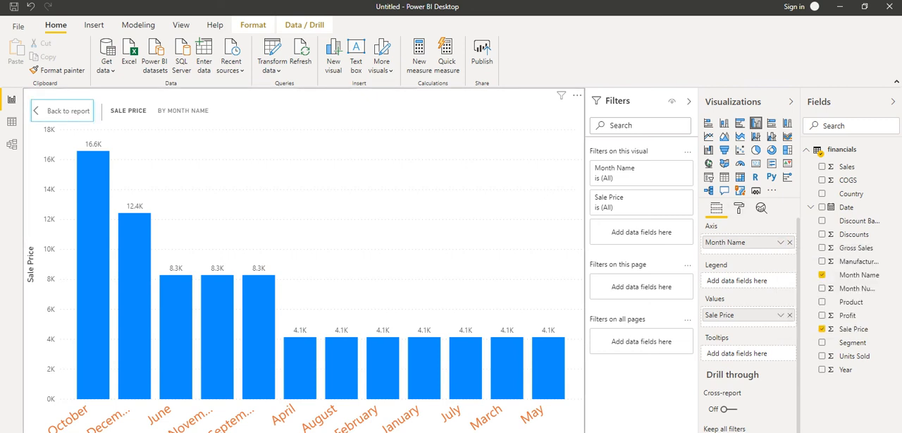
{"action": "left_click", "coordinate": [738, 209]}
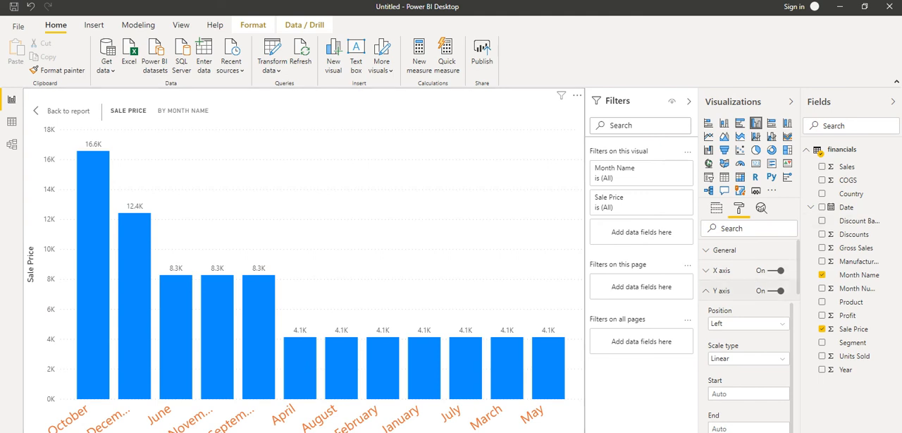
{"action": "left_click", "coordinate": [707, 290]}
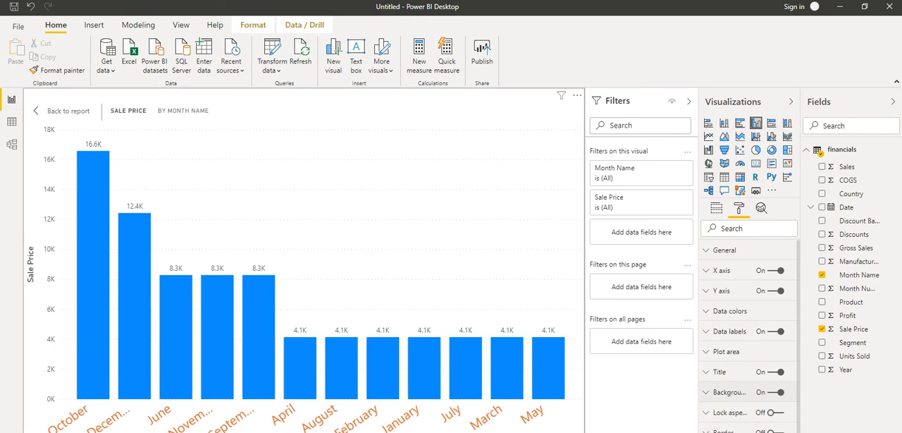
{"action": "left_click", "coordinate": [63, 111]}
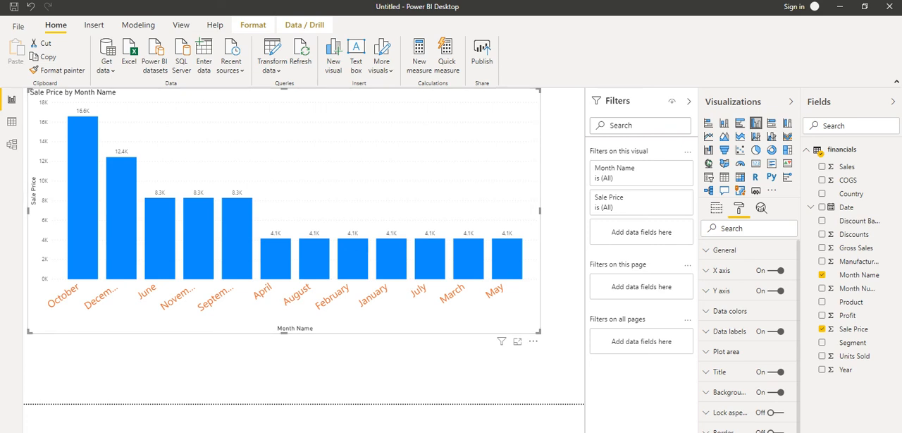
Collapse the Filters, Visualizations and Fields panes to give the report canvas more room, and deselect the chart.
{"action": "left_click", "coordinate": [688, 101]}
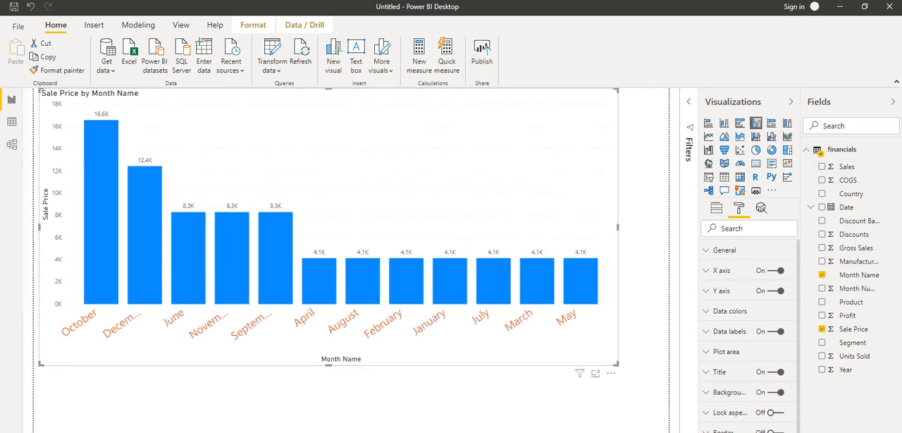
{"action": "left_click", "coordinate": [790, 101]}
{"action": "left_click", "coordinate": [893, 102]}
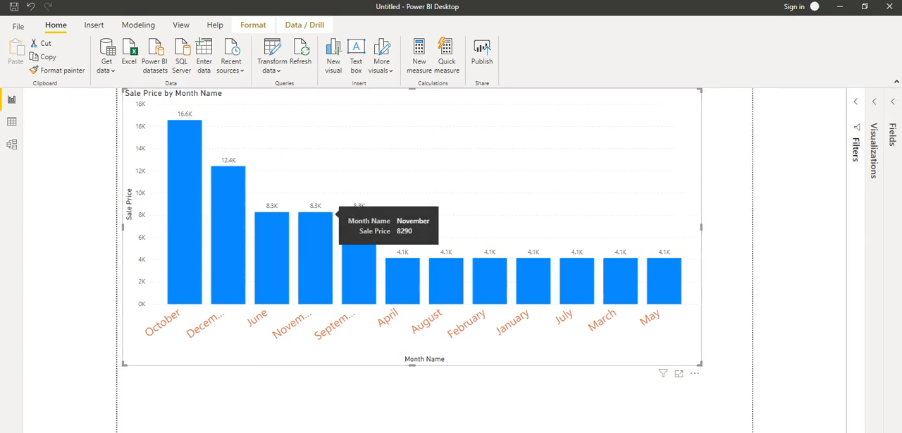
{"action": "mouse_move", "coordinate": [227, 259]}
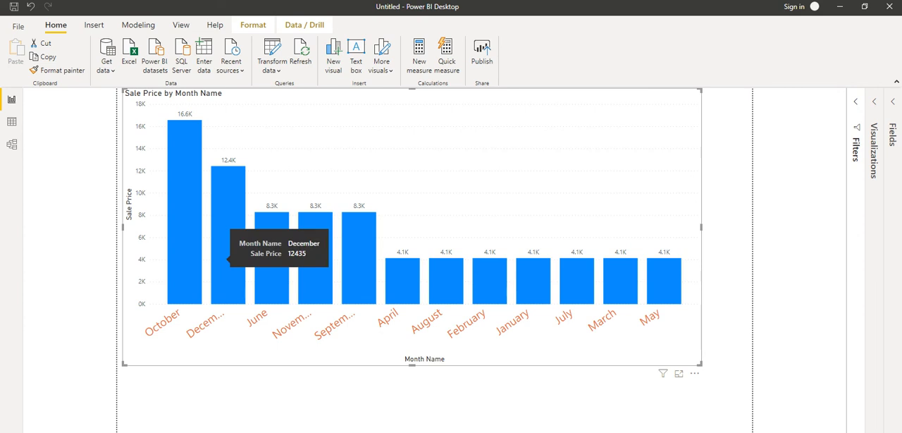
{"action": "left_click", "coordinate": [78, 262]}
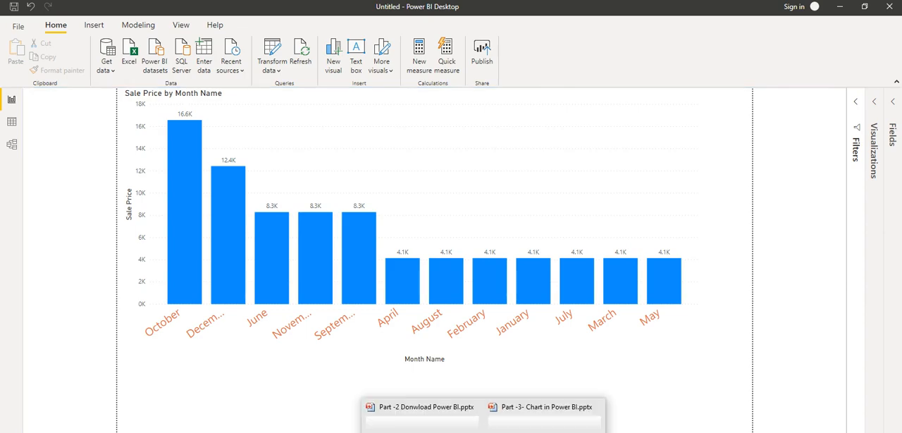
Switch to the PowerPoint presentation "Part -2 Donwload Power BI.pptx" and show its closing Thank you slide.
{"action": "left_click", "coordinate": [412, 412]}
{"action": "scroll", "coordinate": [448, 232], "scroll_direction": "down", "scroll_amount": 1}
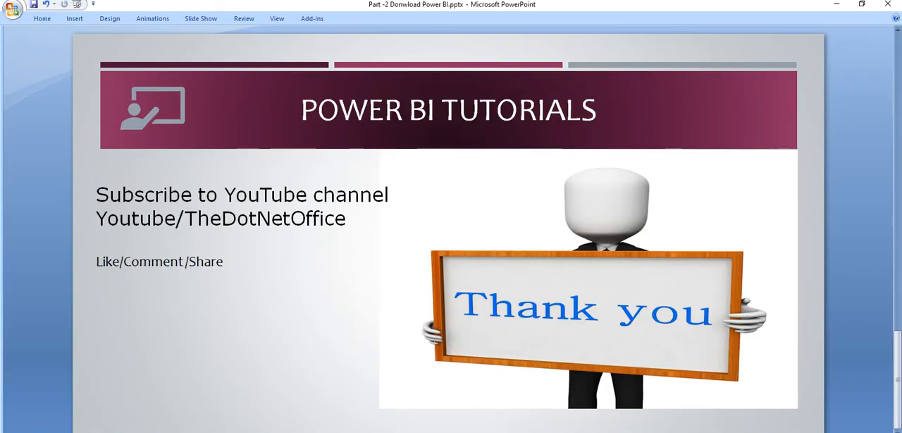